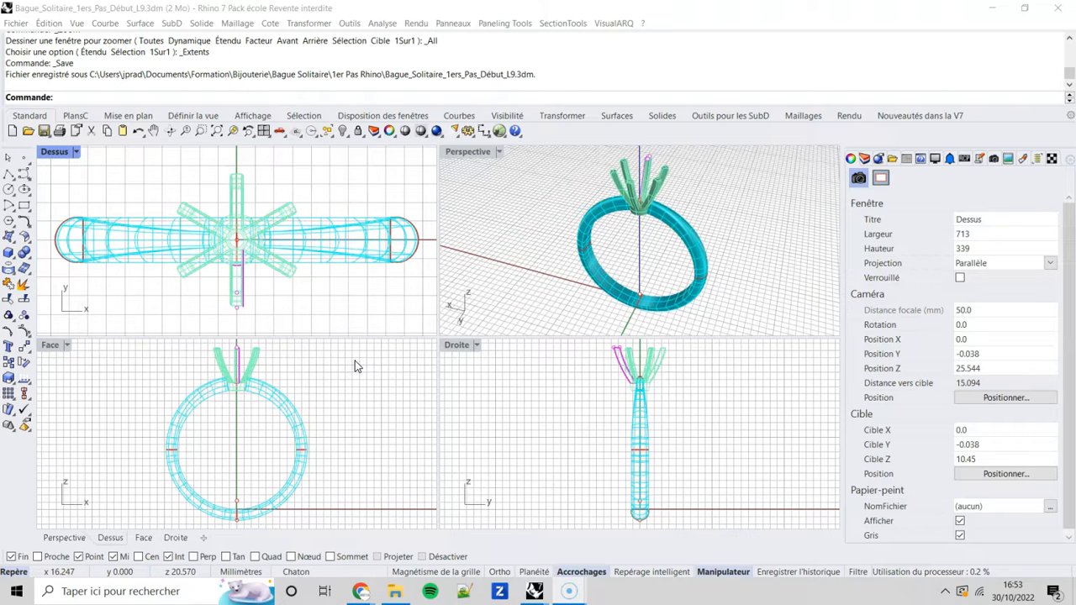
Import Diamant_1mm.3dm from the Bague Solitaire\1er Pas Rhino folder into the ring model.
click(497, 209)
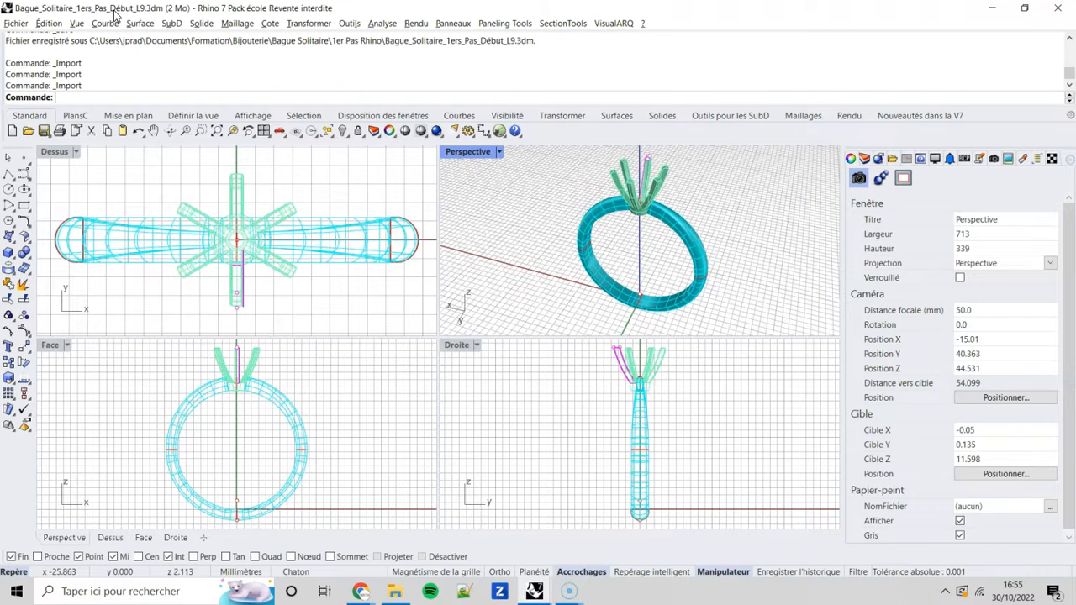
click(16, 23)
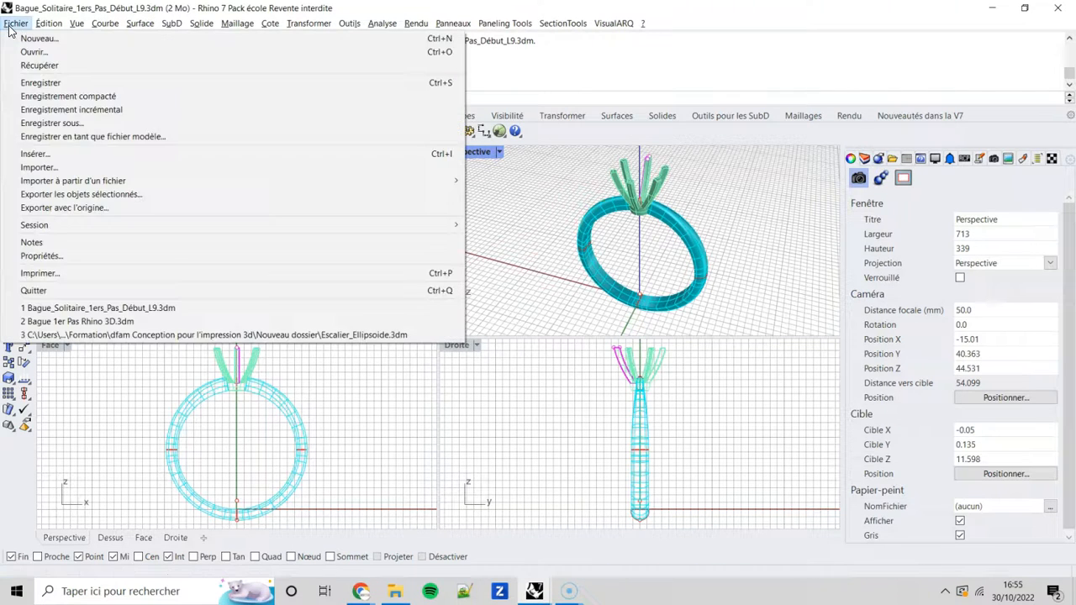
click(39, 167)
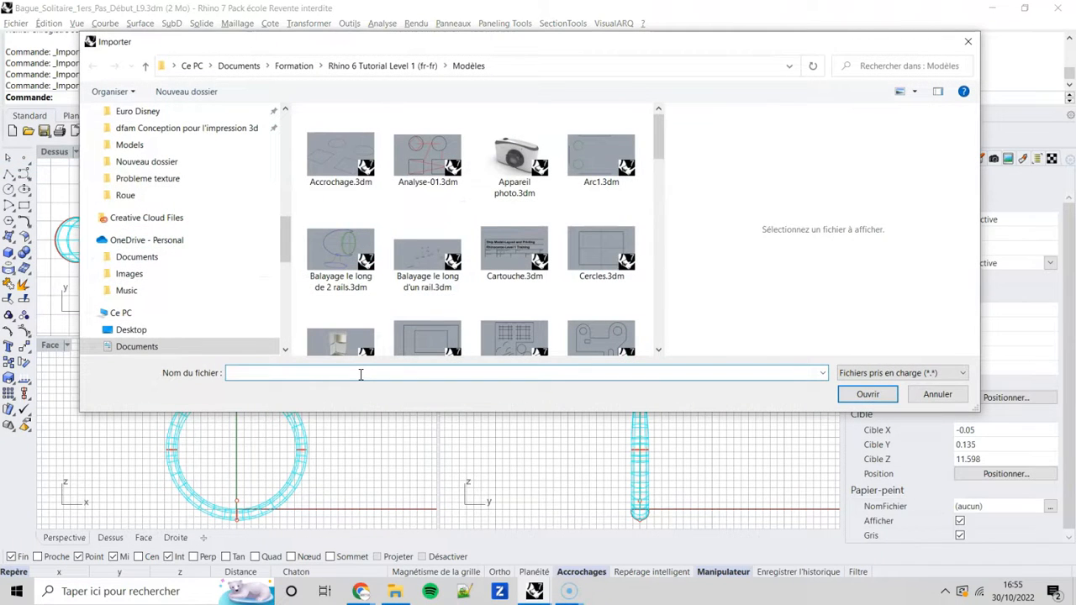
text(C:\Users\jprad\Documents\Formation\Bijouterie\Bague Solitaire\1er Pas Rhino)
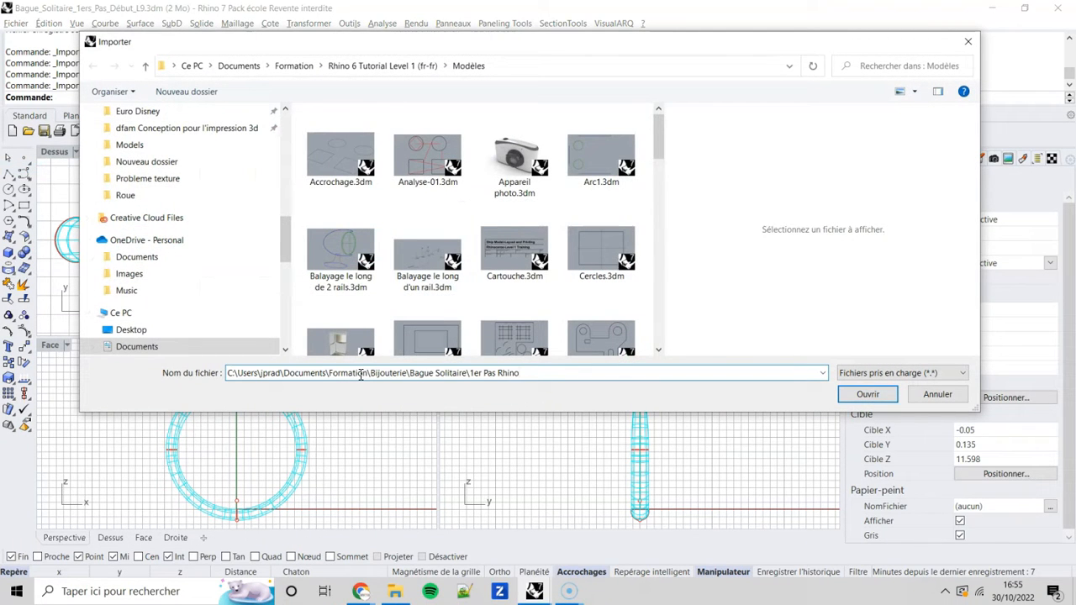
key(Return)
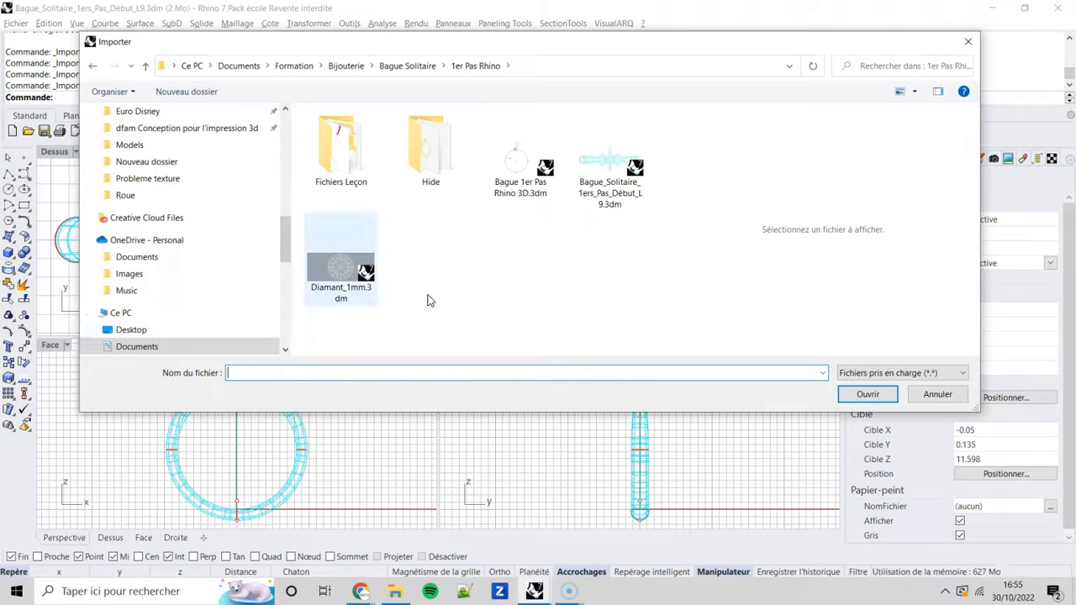
click(335, 270)
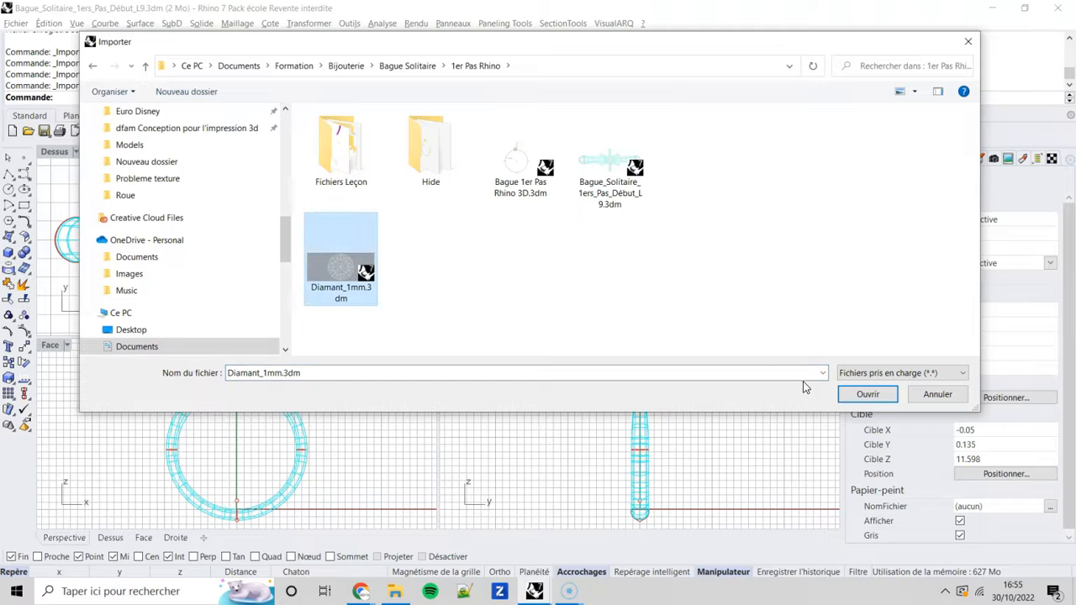
click(869, 395)
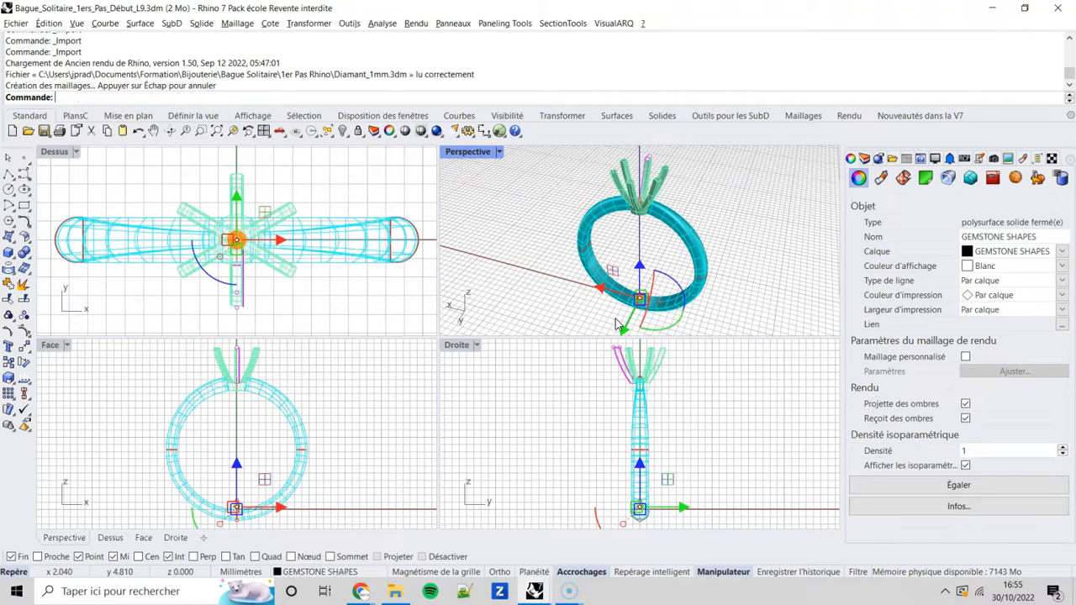
Make the GEMSTONE SHAPES layer current, hide the Solides layer and clear the selection.
double_click(468, 151)
shift+right_drag(615, 302, 583, 294)
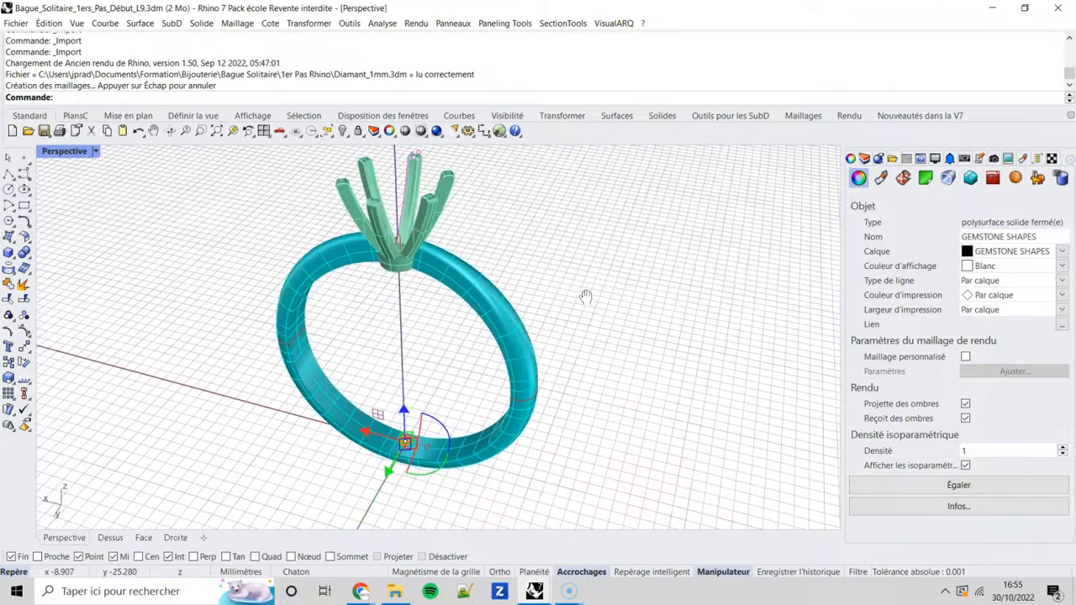
click(865, 161)
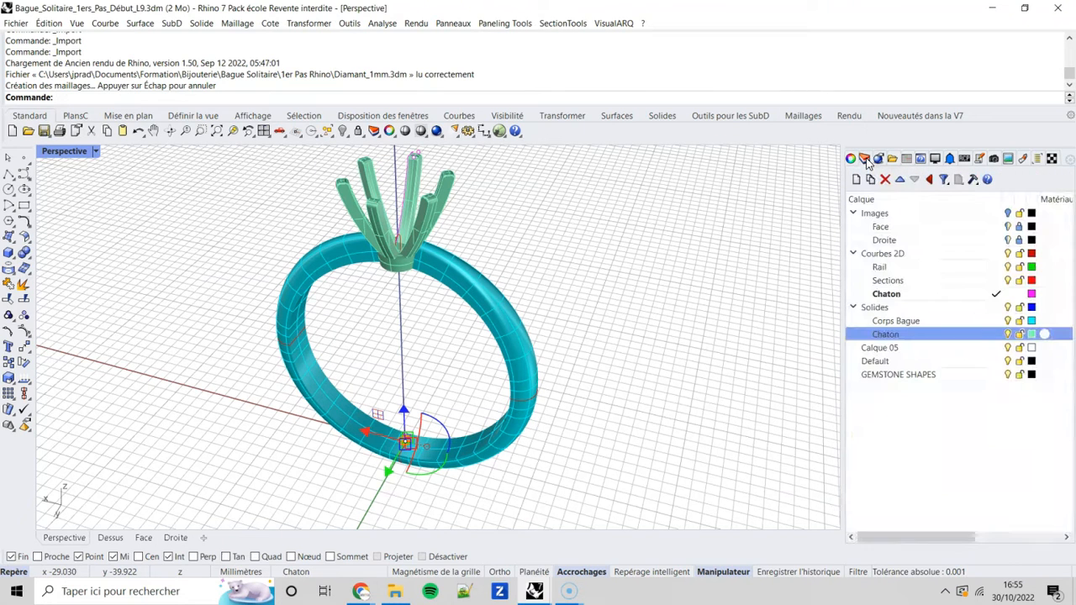
click(893, 375)
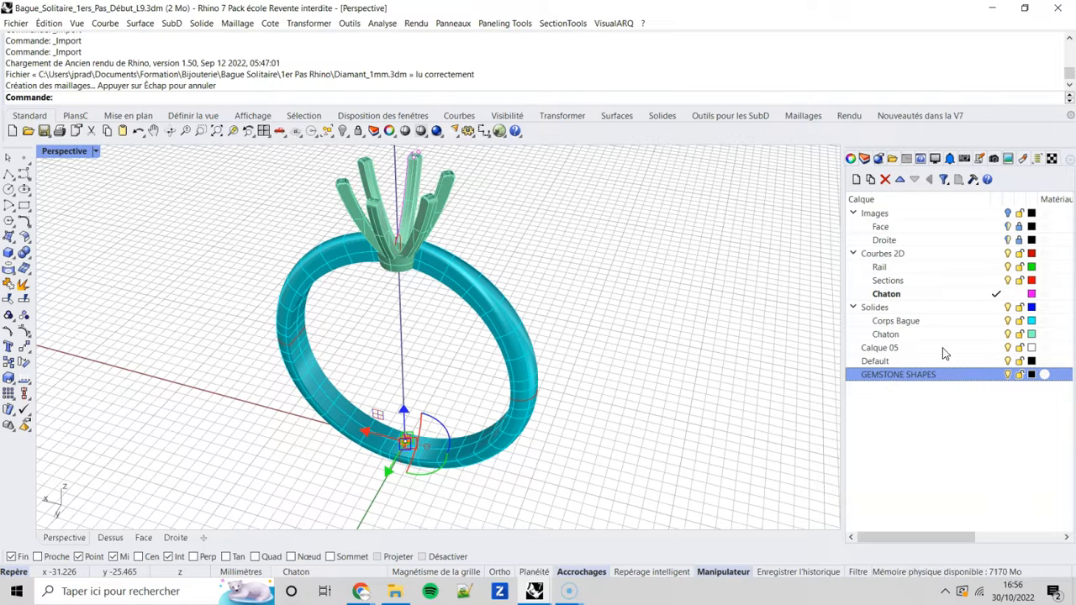
click(995, 375)
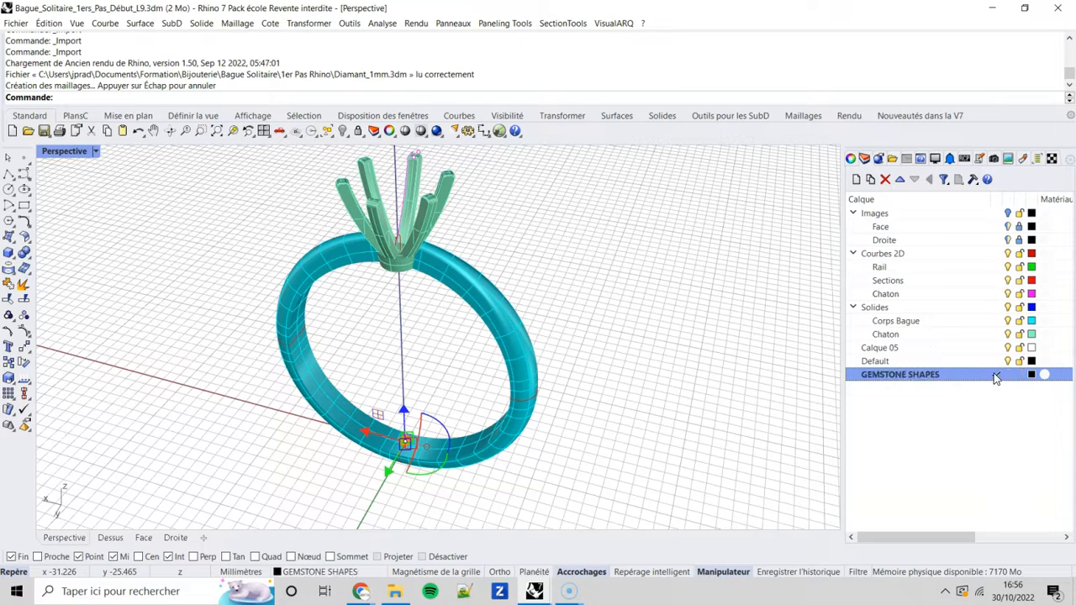
click(1008, 307)
click(536, 436)
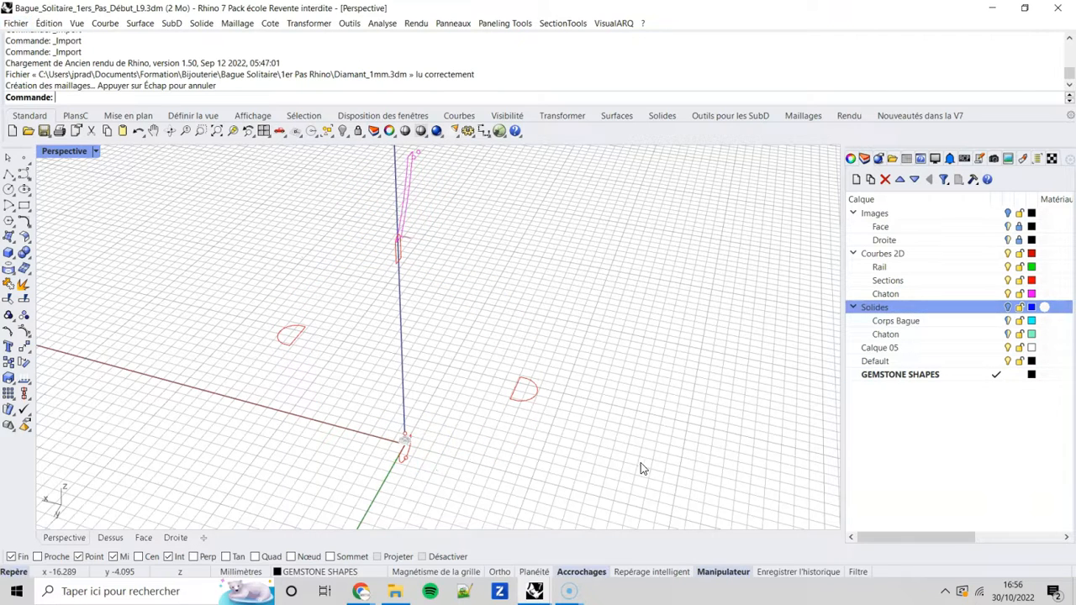
Turn off the gumball and frame the small diamond at the origin in a close perspective view.
click(728, 572)
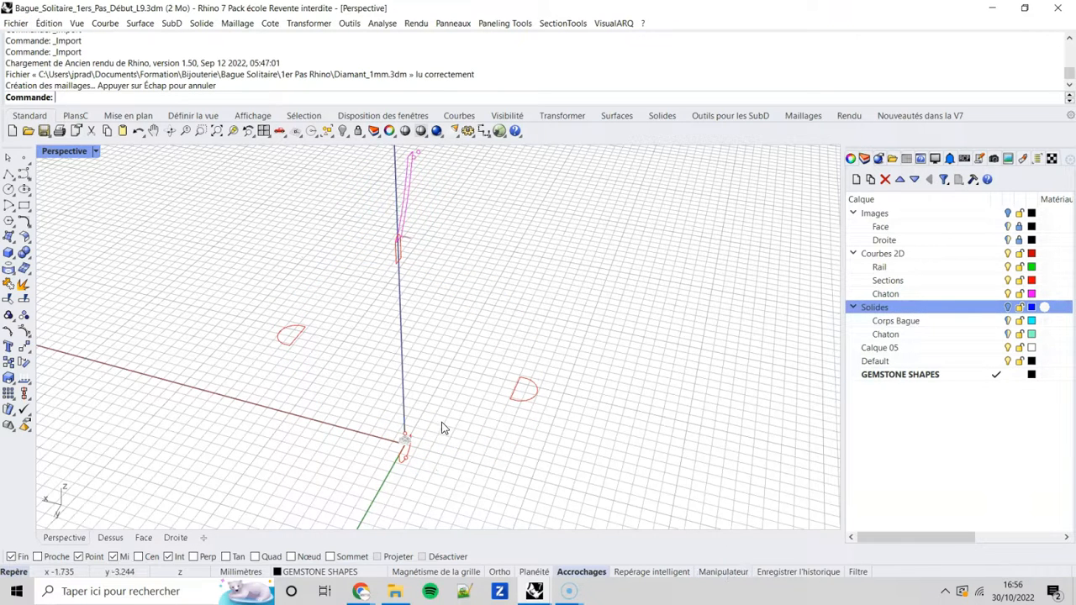
click(406, 442)
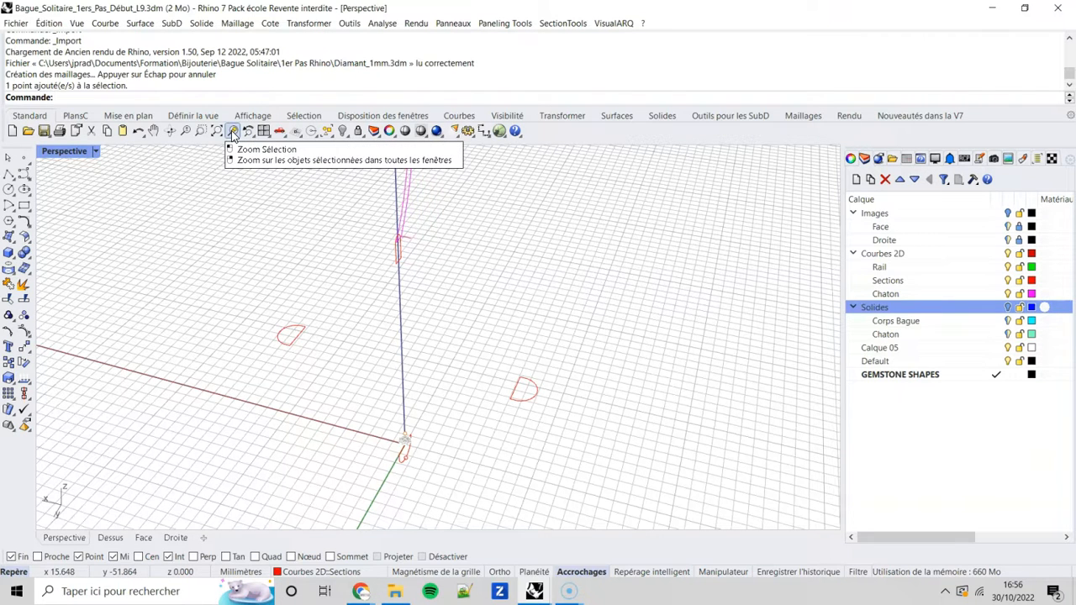
click(234, 132)
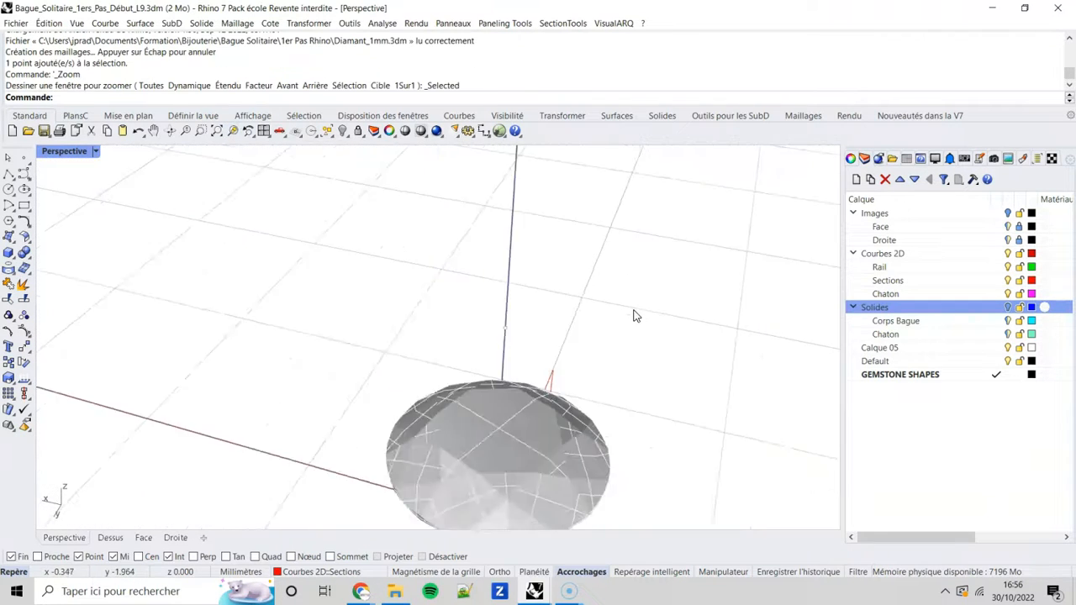
click(516, 371)
right_drag(529, 363, 467, 407)
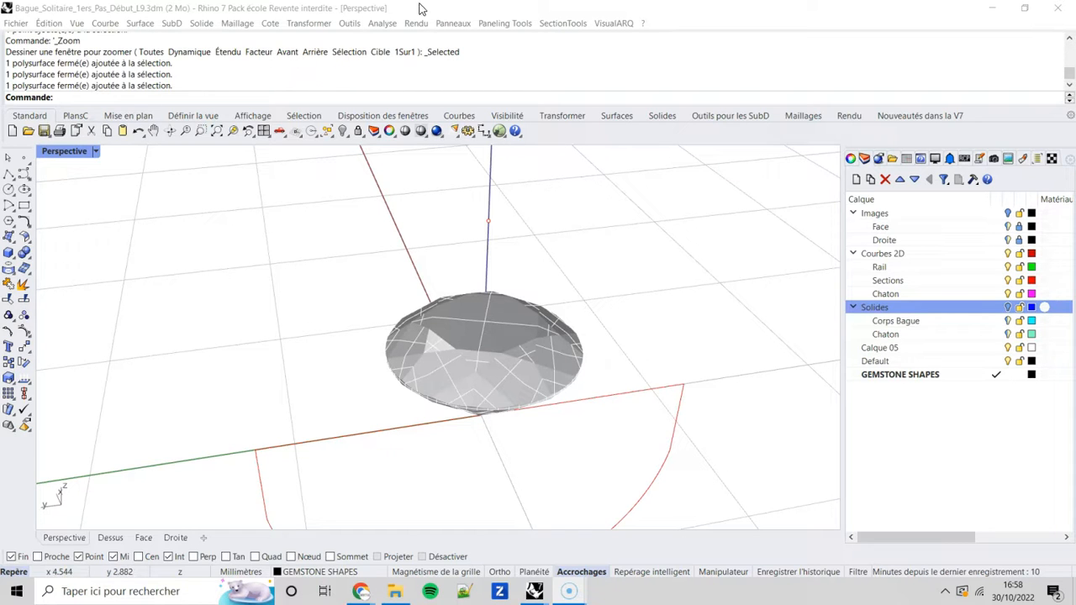
Check the diamond's dimensions with a solid bounding box and delete the box.
click(382, 24)
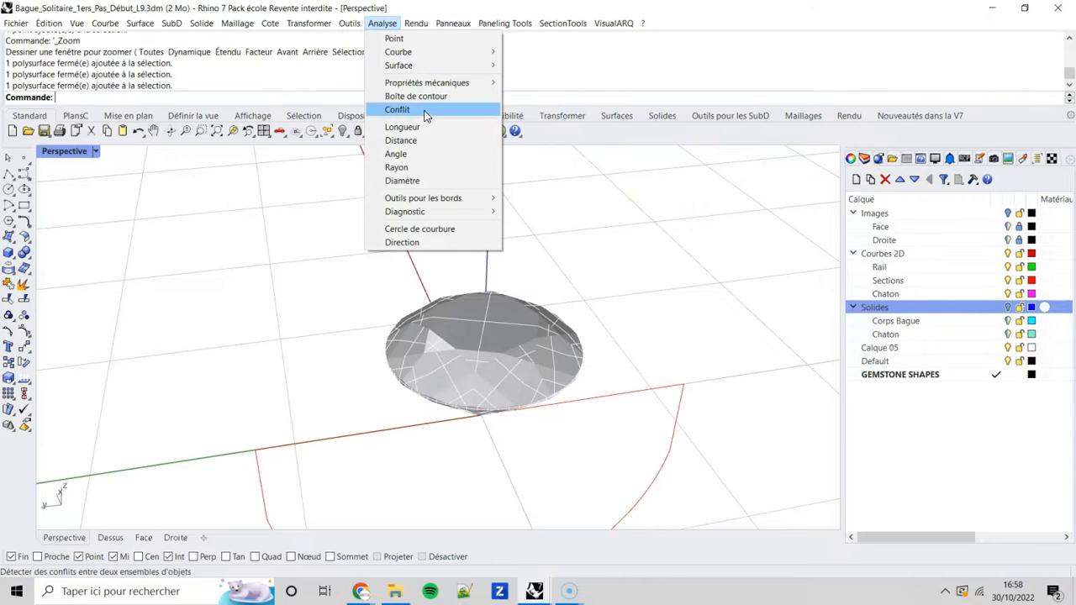
click(475, 97)
click(500, 352)
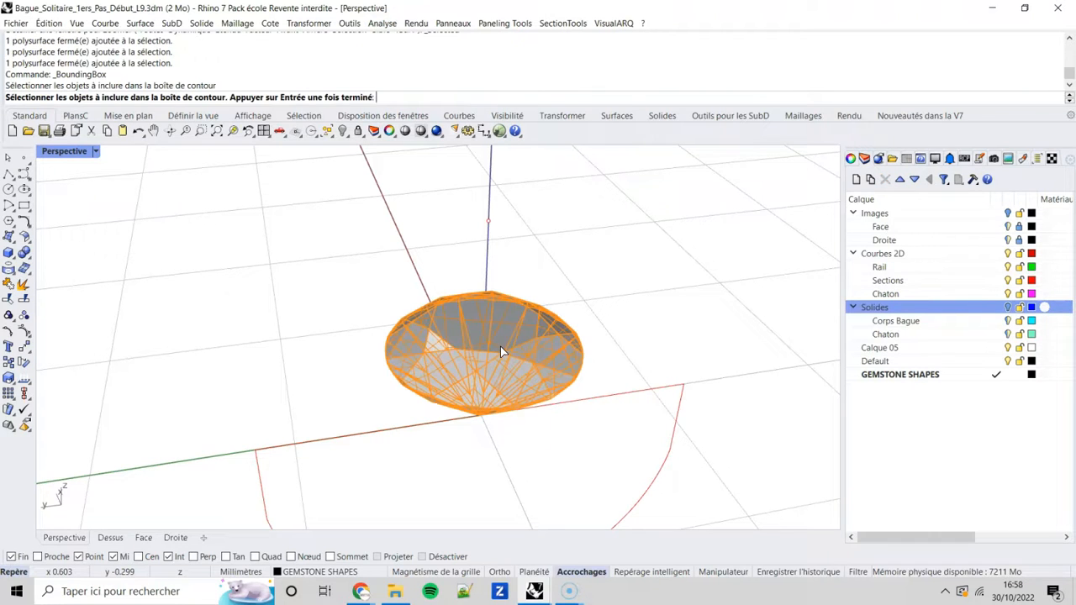
key(Return)
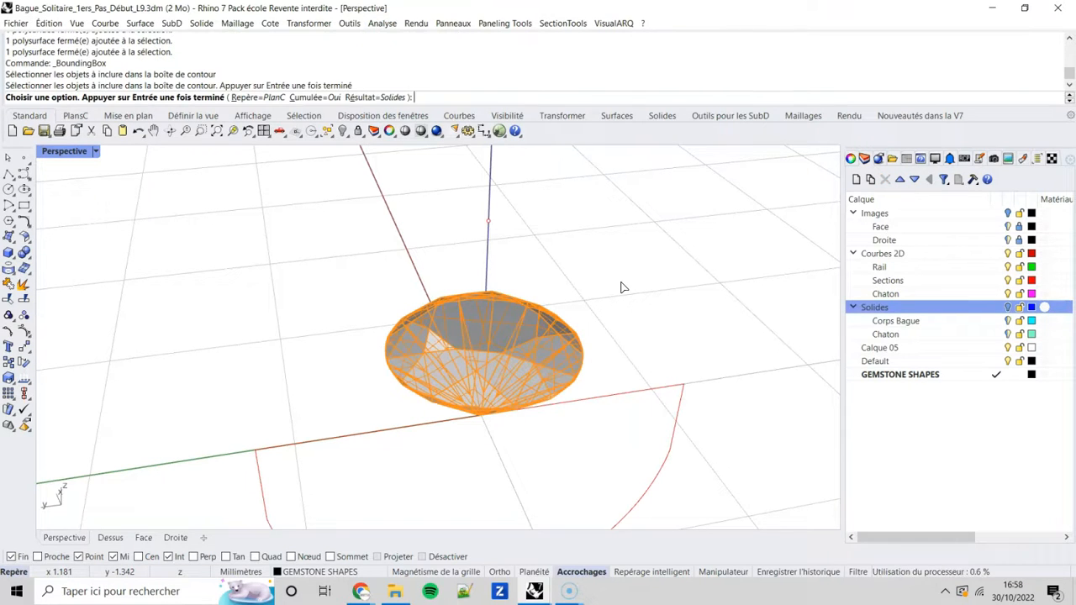
key(Return)
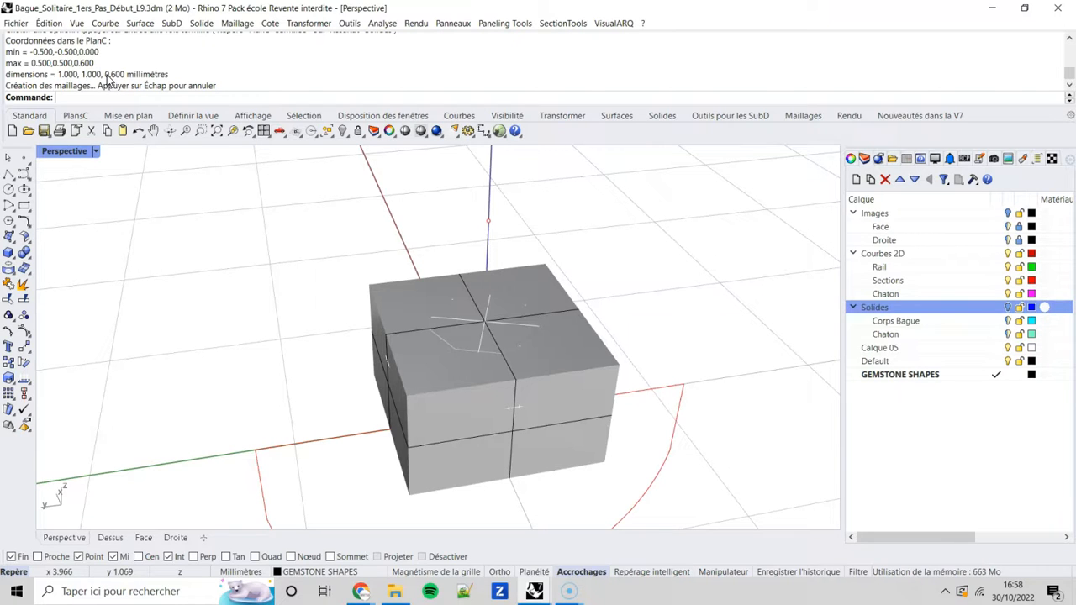
click(614, 370)
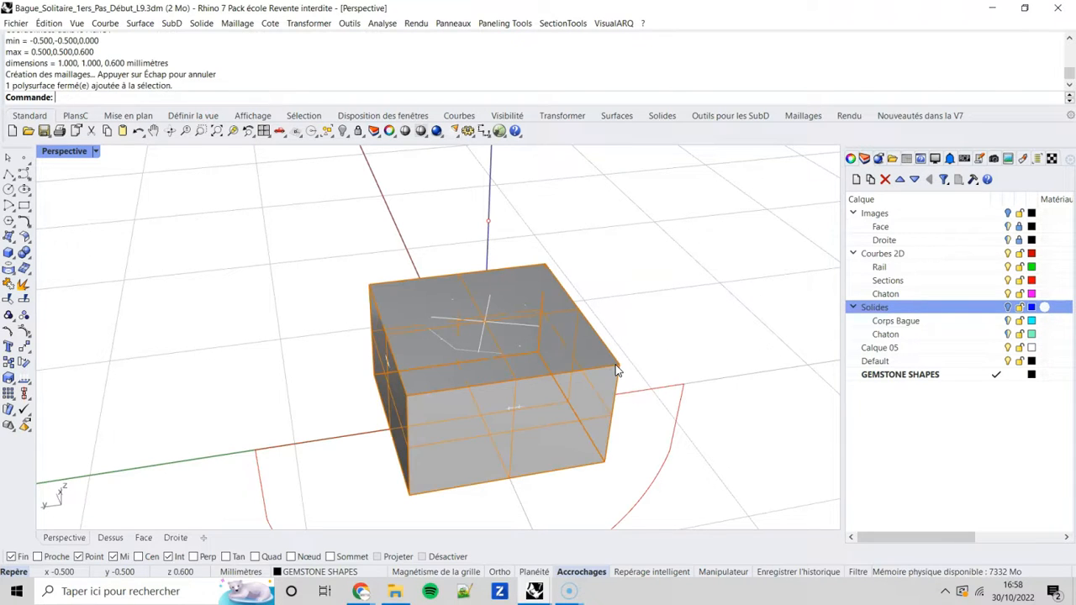
key(Delete)
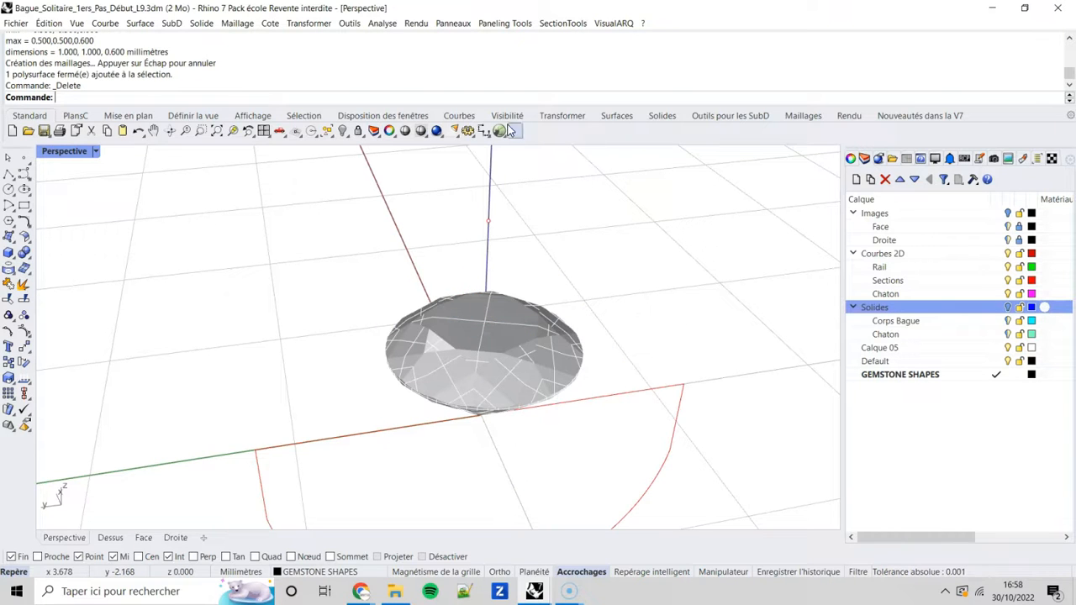
Scale the diamond in 3D from the origin (0) by a factor of 5.7.
click(304, 25)
mouse_move(341, 95)
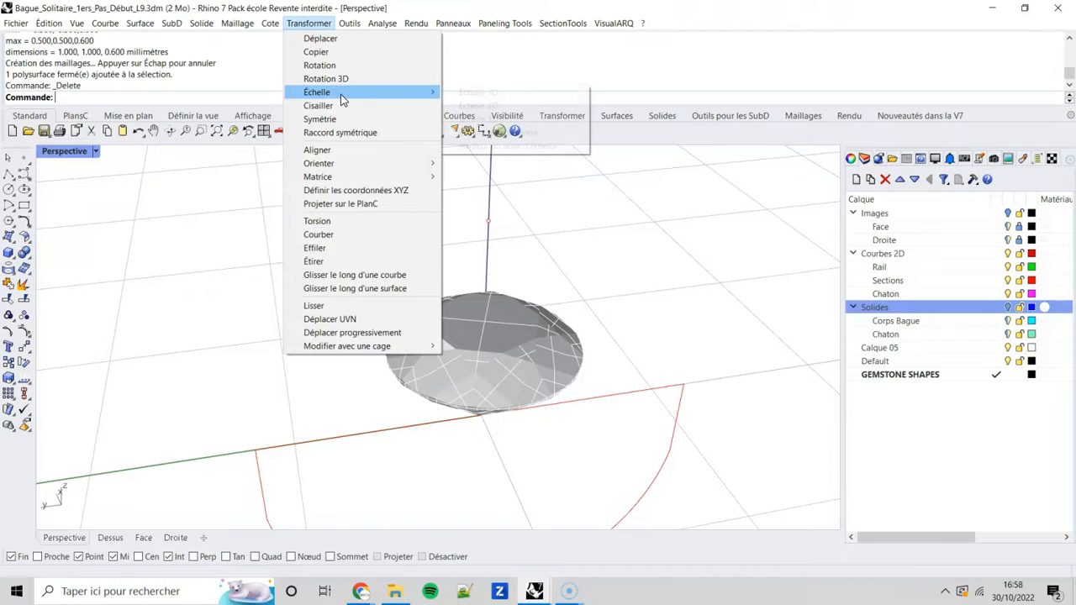
click(484, 92)
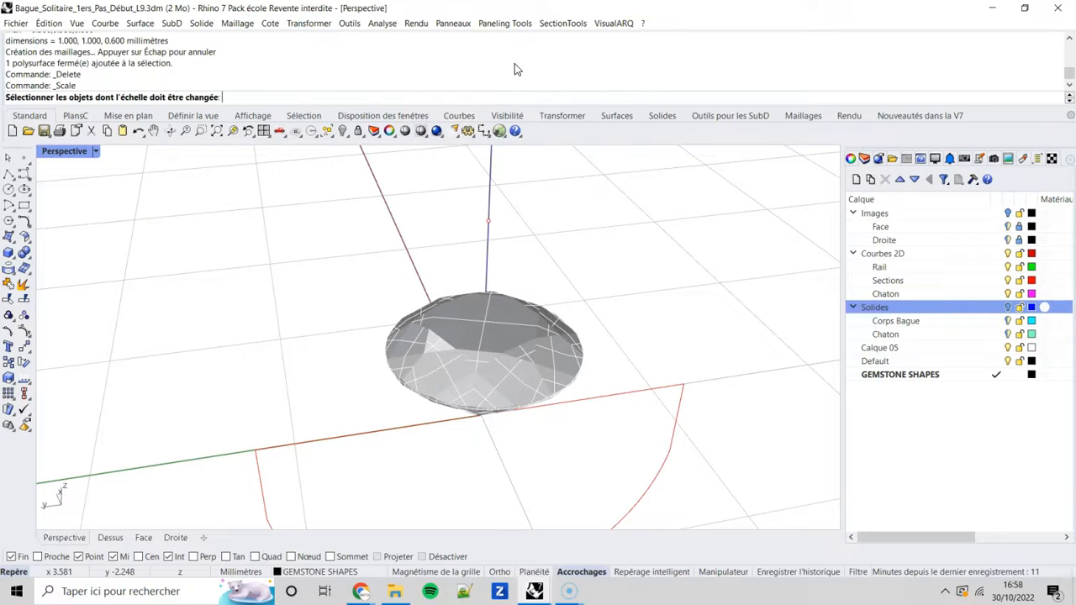
click(510, 355)
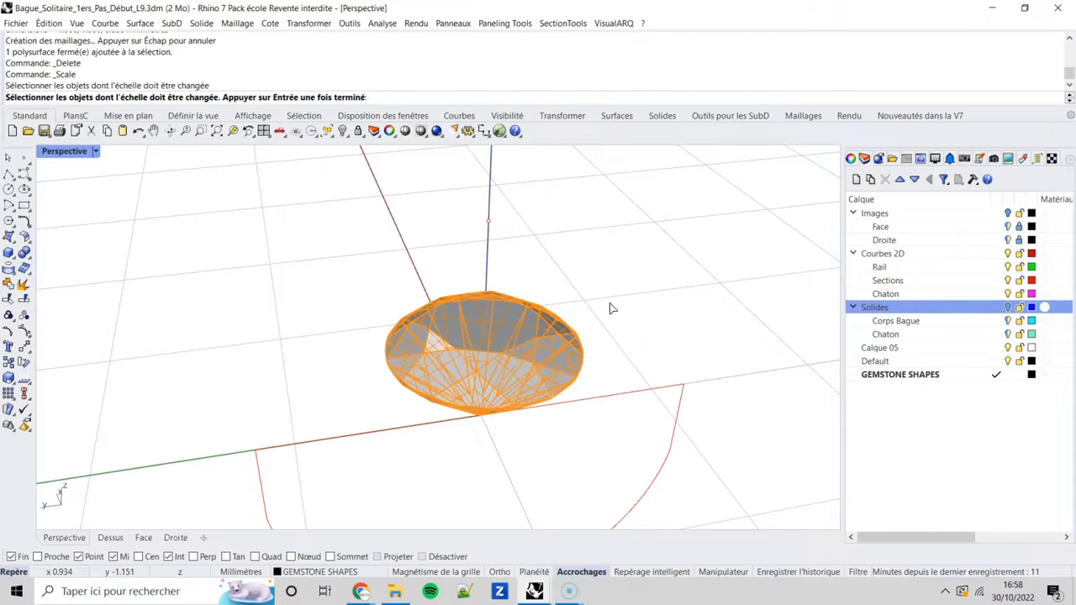
key(Return)
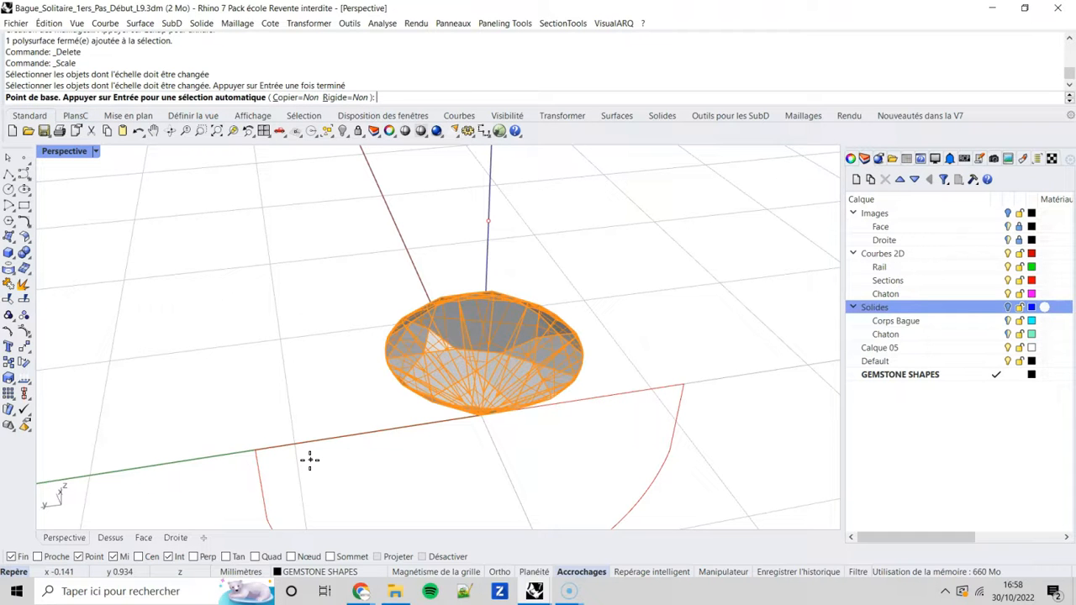
right_drag(588, 390, 583, 357)
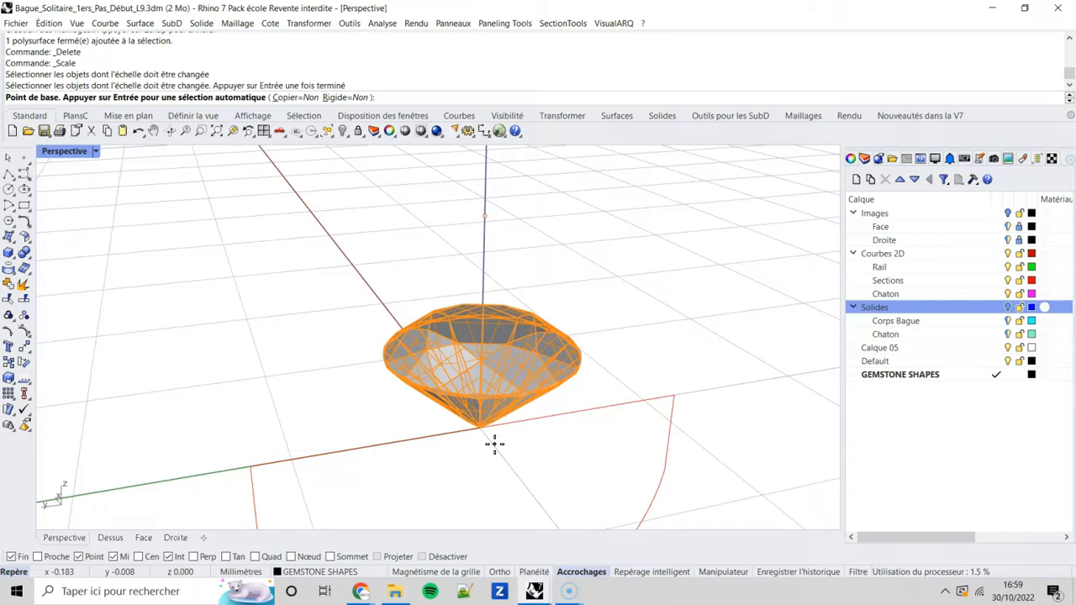
text(0)
key(Return)
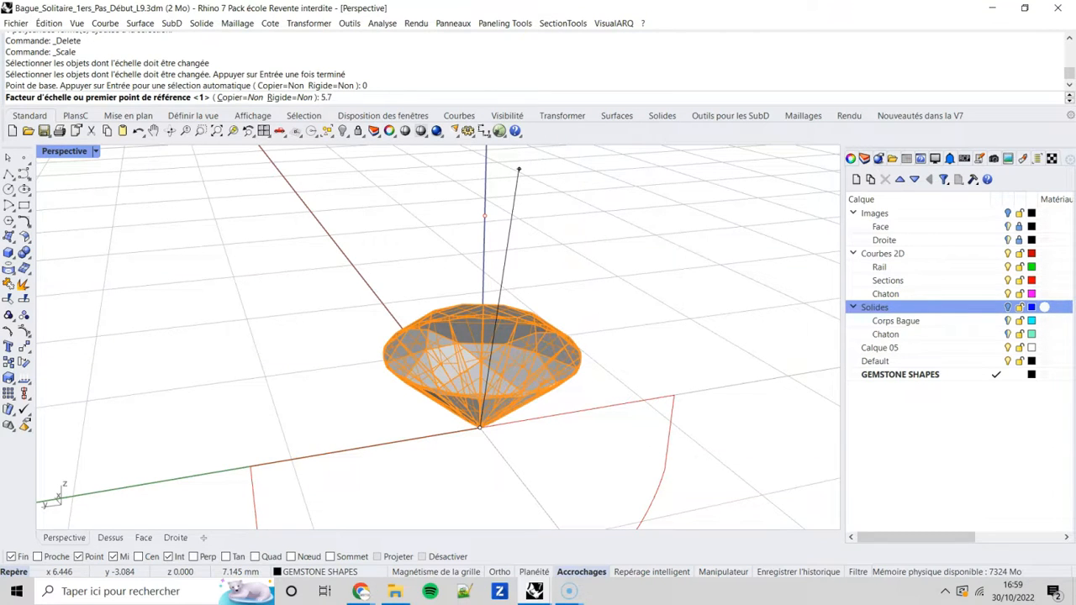
key(Return)
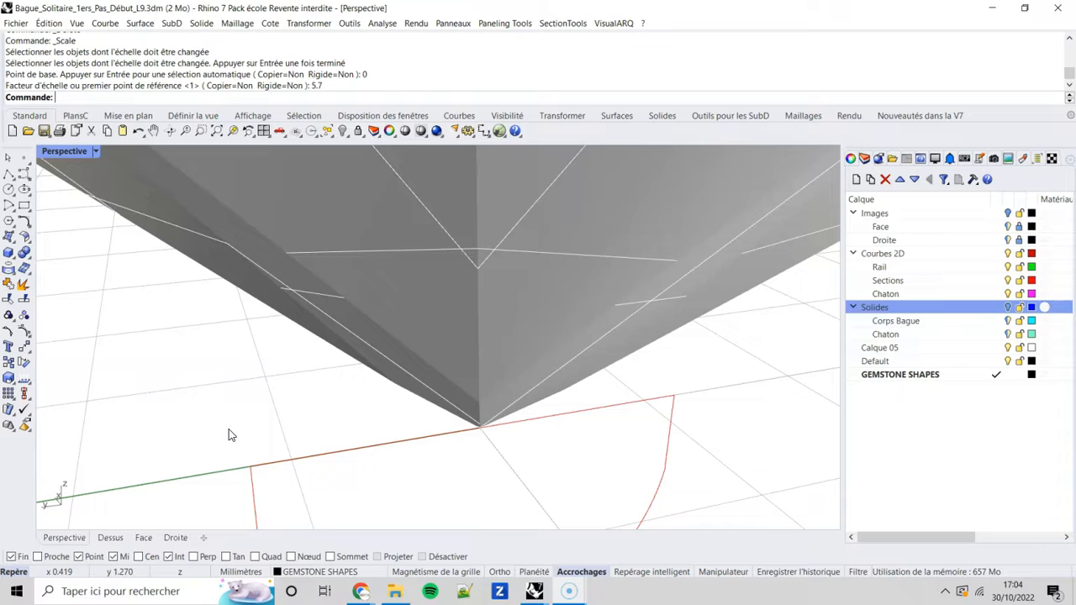
Turn the gumball back on and move the enlarged diamond up 18.8 mm along the Z axis.
right_click(216, 131)
shift+right_drag(487, 384, 454, 328)
shift+right_drag(445, 409, 418, 392)
click(400, 394)
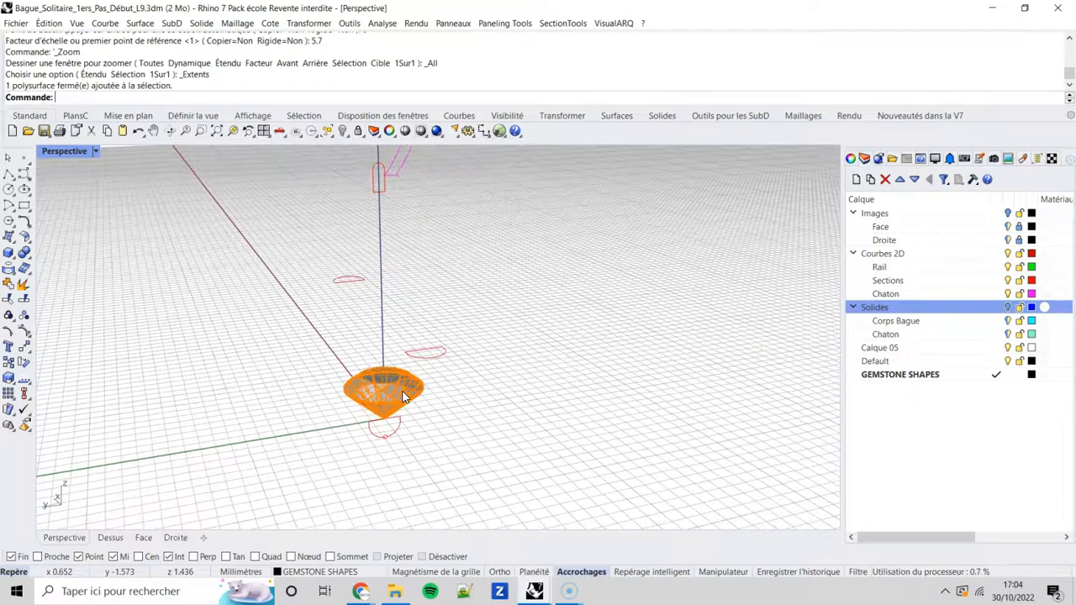
click(740, 576)
shift+right_drag(471, 422, 486, 391)
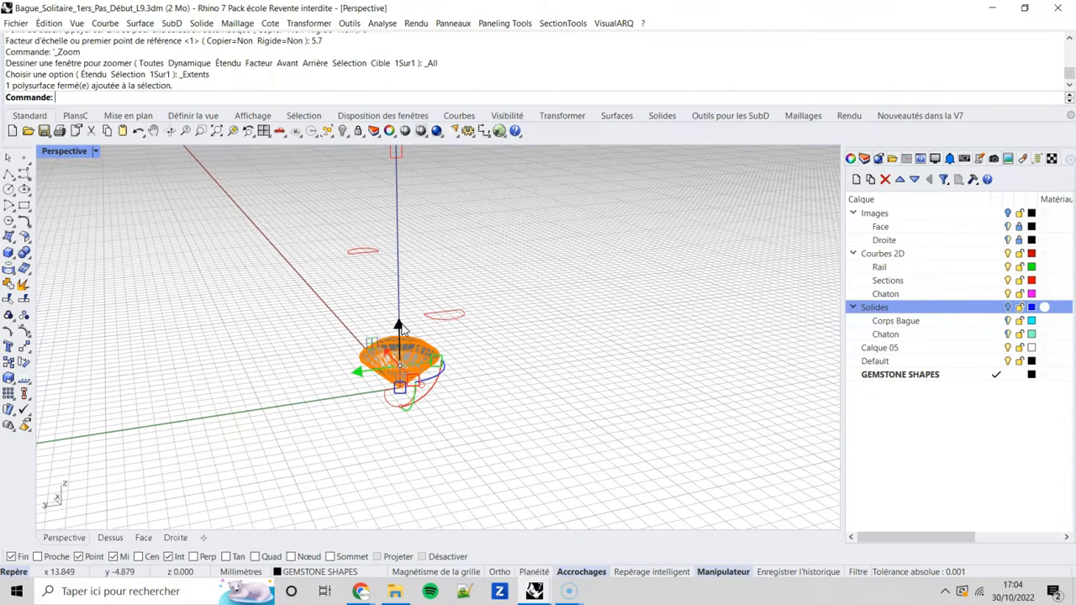
click(399, 327)
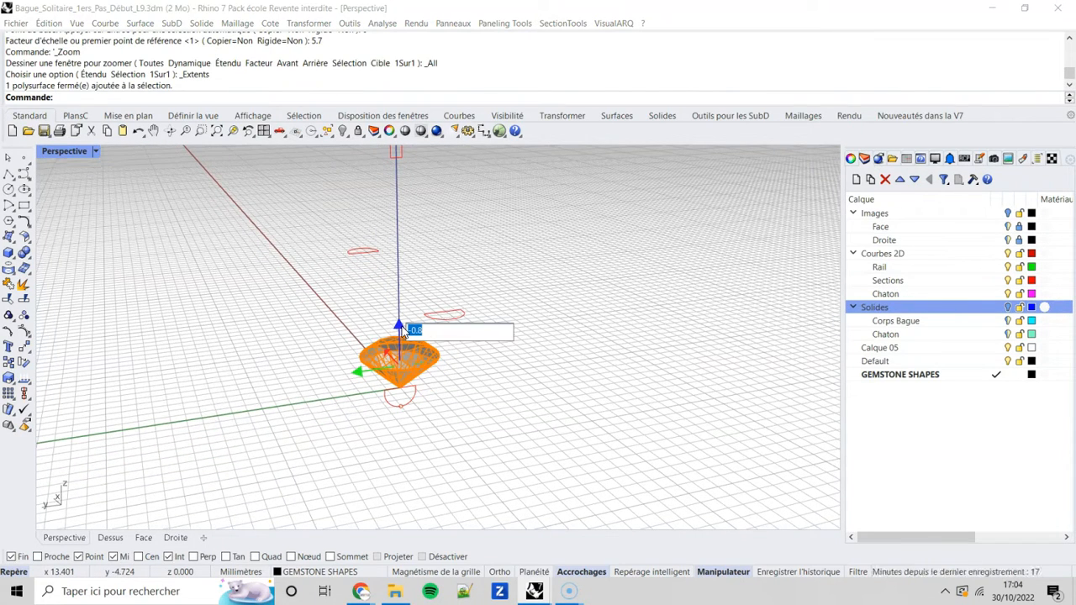
text(18.8)
key(Return)
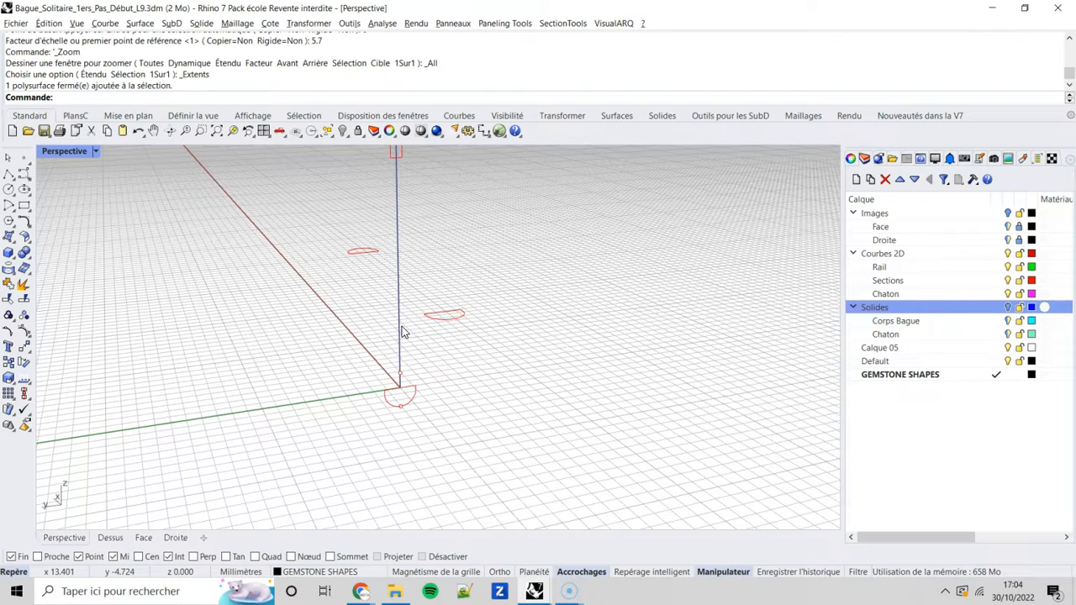
Show the Solides layer again and inspect the diamond's position between the setting's prongs.
click(1009, 308)
right_drag(737, 360, 489, 257)
scroll(454, 282, up, 4)
scroll(473, 266, up, 2)
click(489, 257)
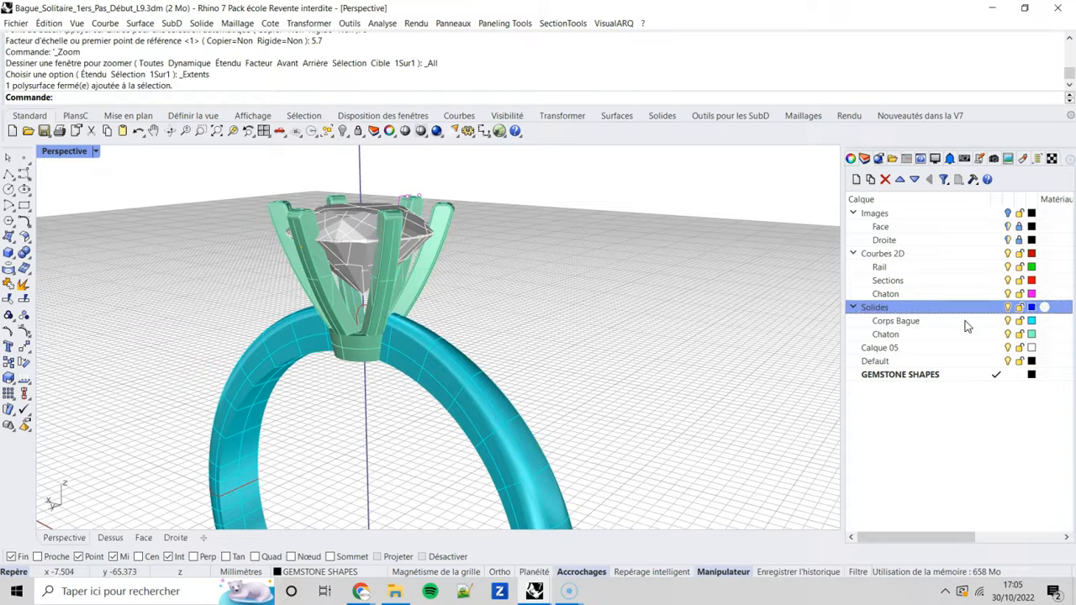
Nest the GEMSTONE SHAPES layer under the Solides layer as a sublayer.
click(880, 376)
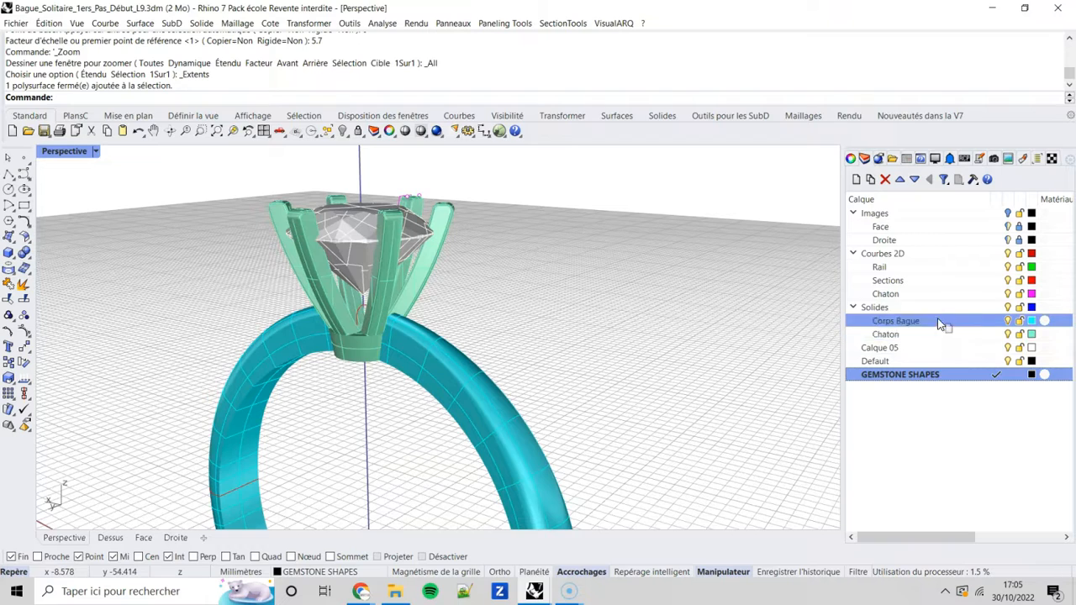
drag(884, 312, 885, 312)
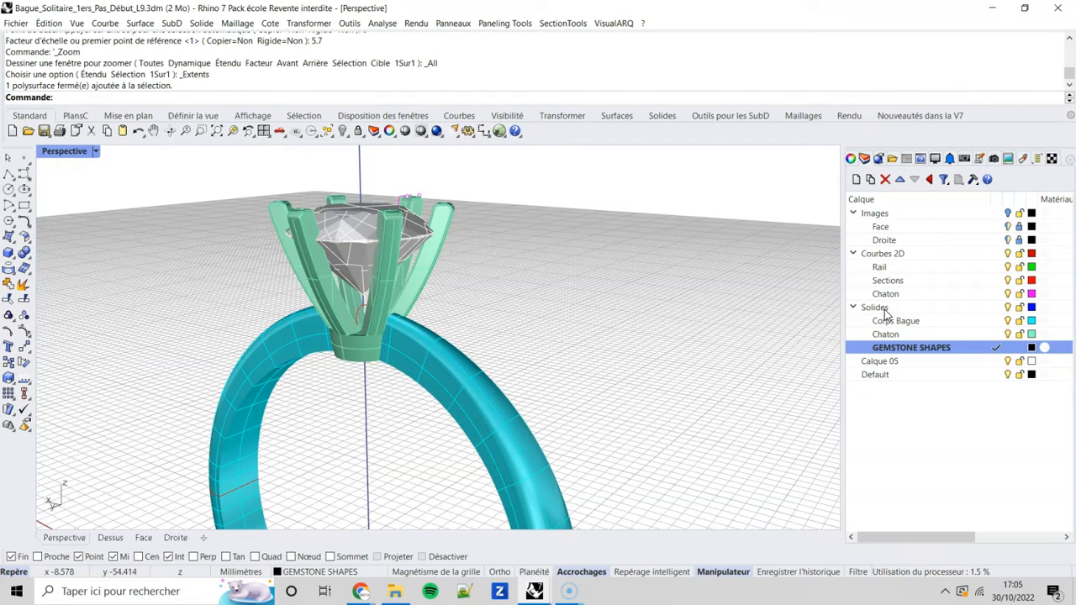
Subtract the diamond from the prong setting with a Boolean difference, setting EffacerOriginal to Non so the stone is kept.
scroll(458, 270, up, 4)
scroll(458, 271, up, 2)
scroll(438, 270, up, 2)
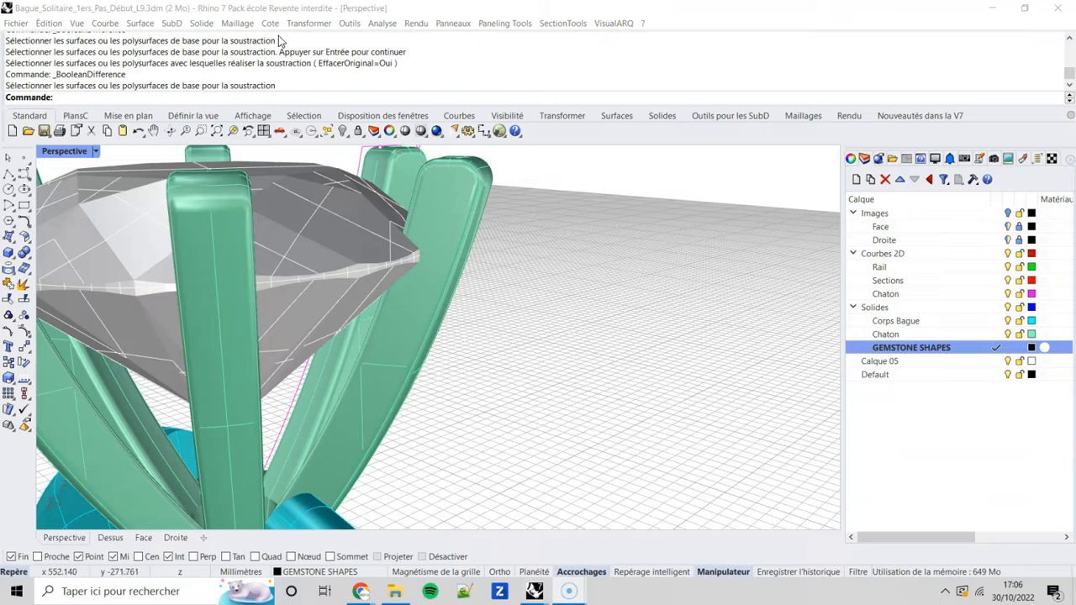
click(234, 12)
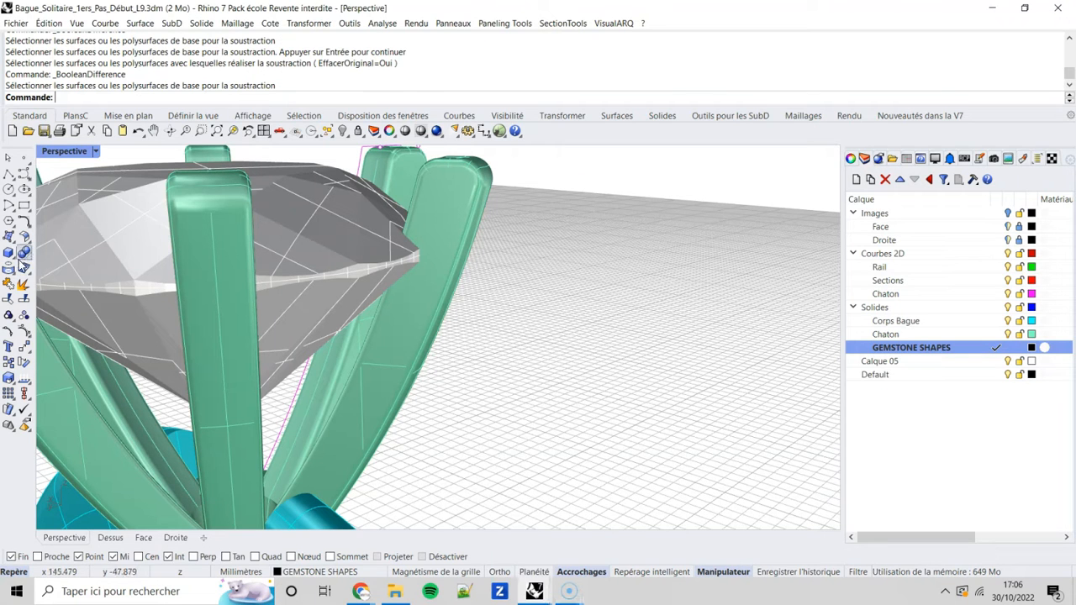
click(25, 264)
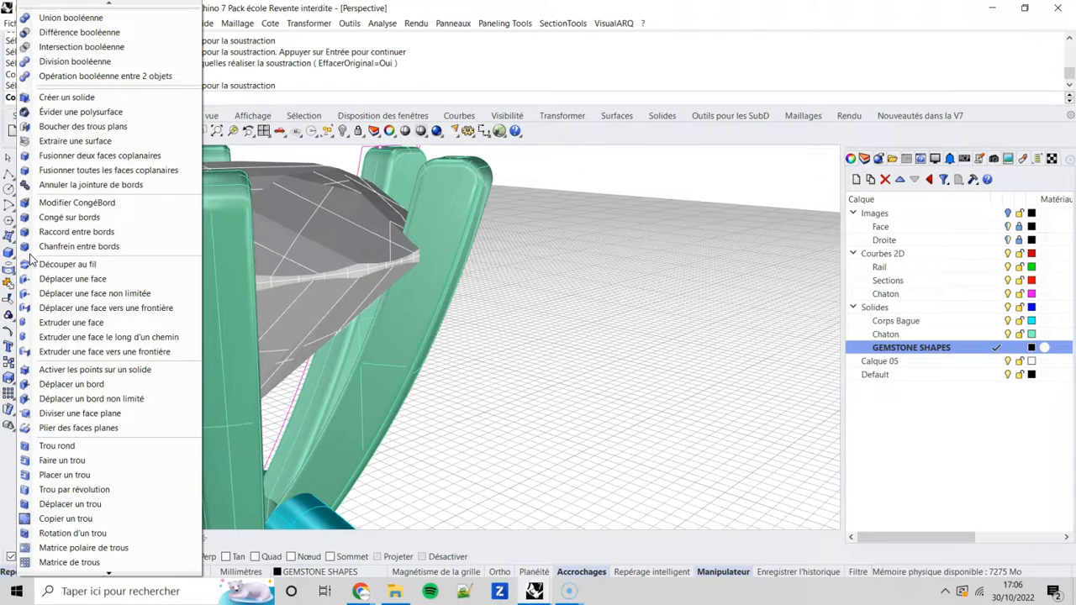
click(110, 32)
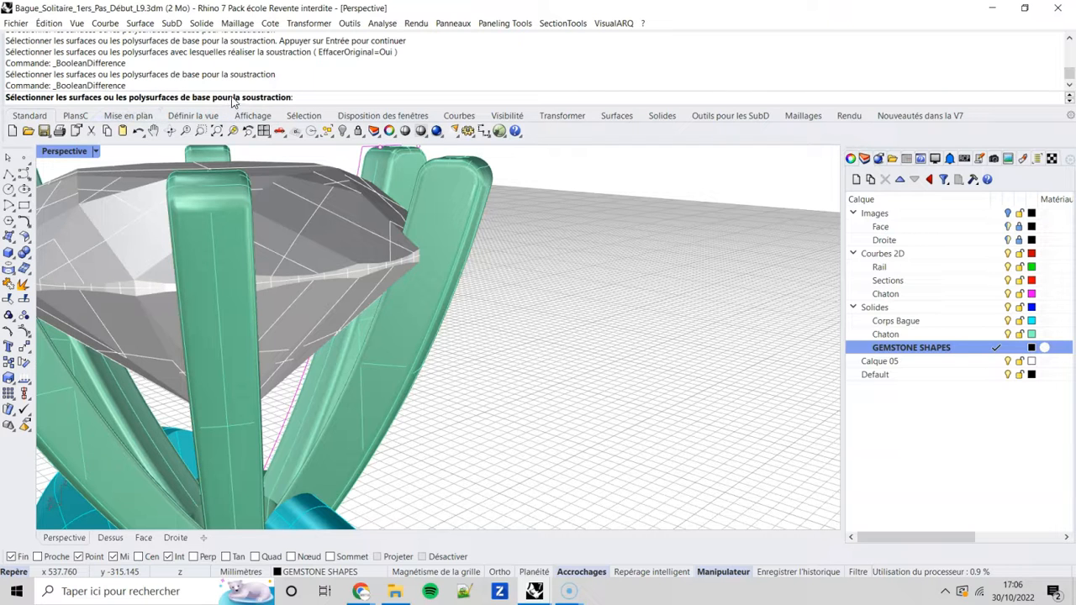
click(471, 206)
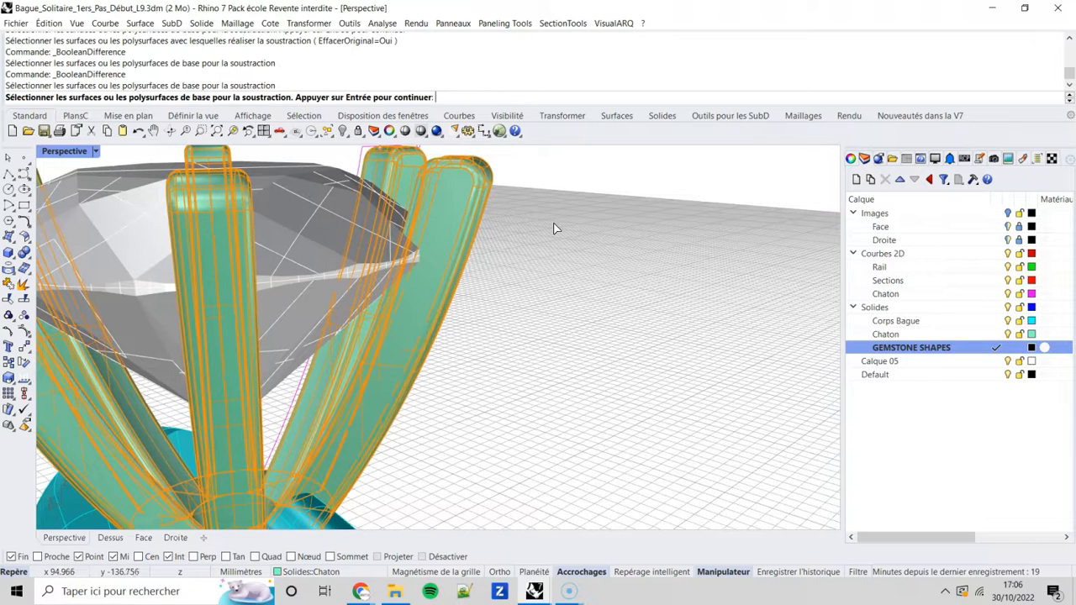
key(Return)
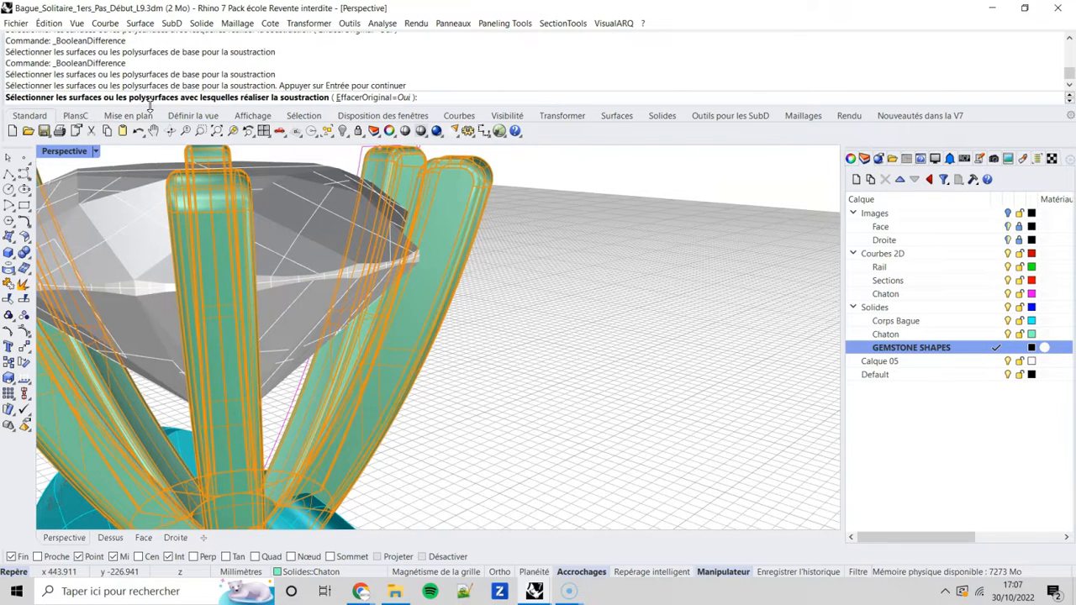
click(293, 205)
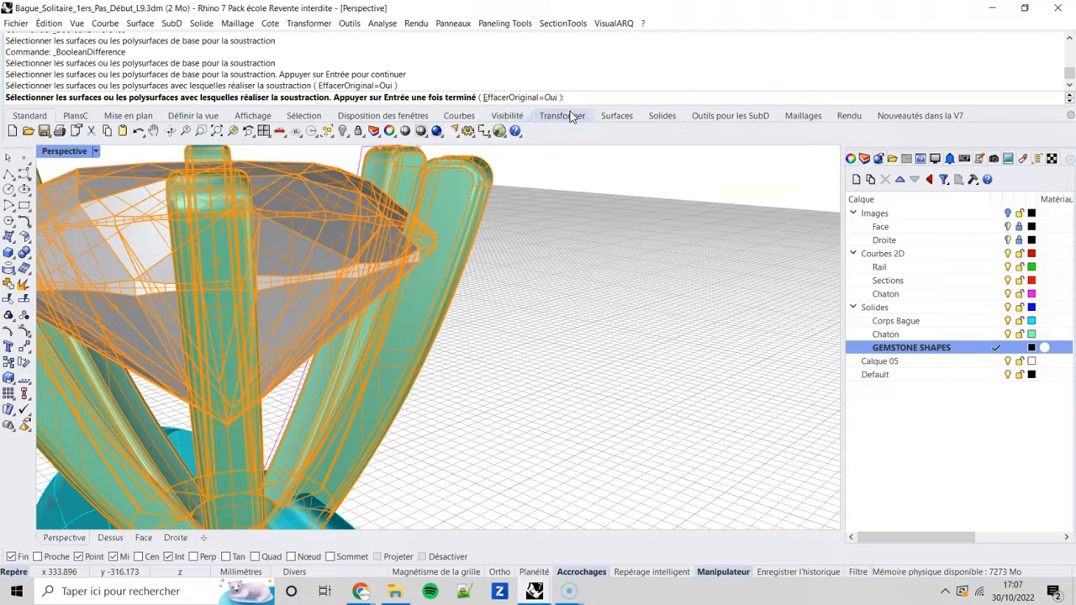
click(521, 98)
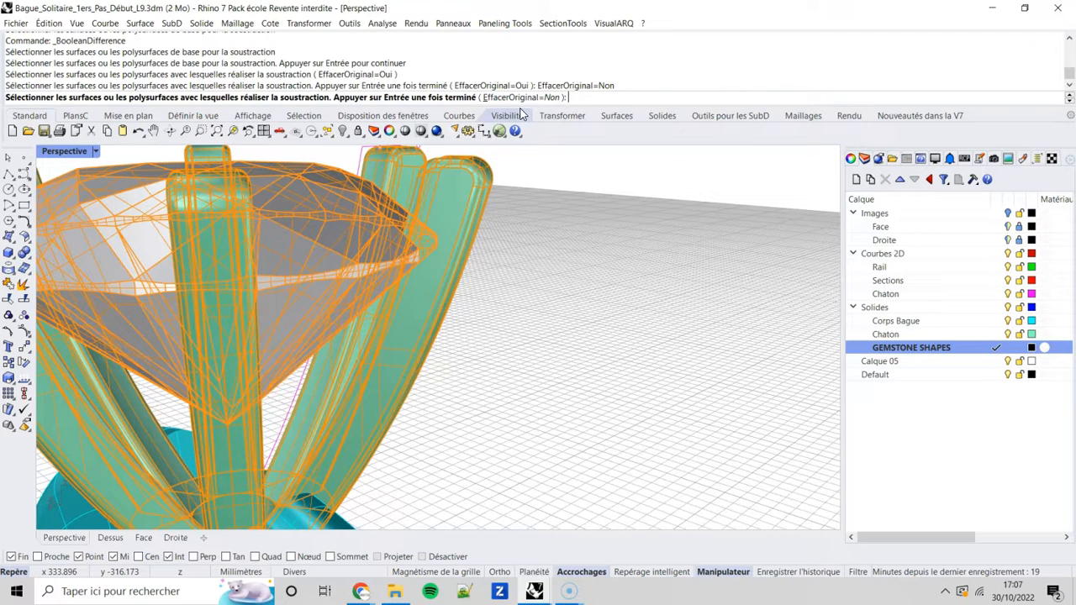
key(Return)
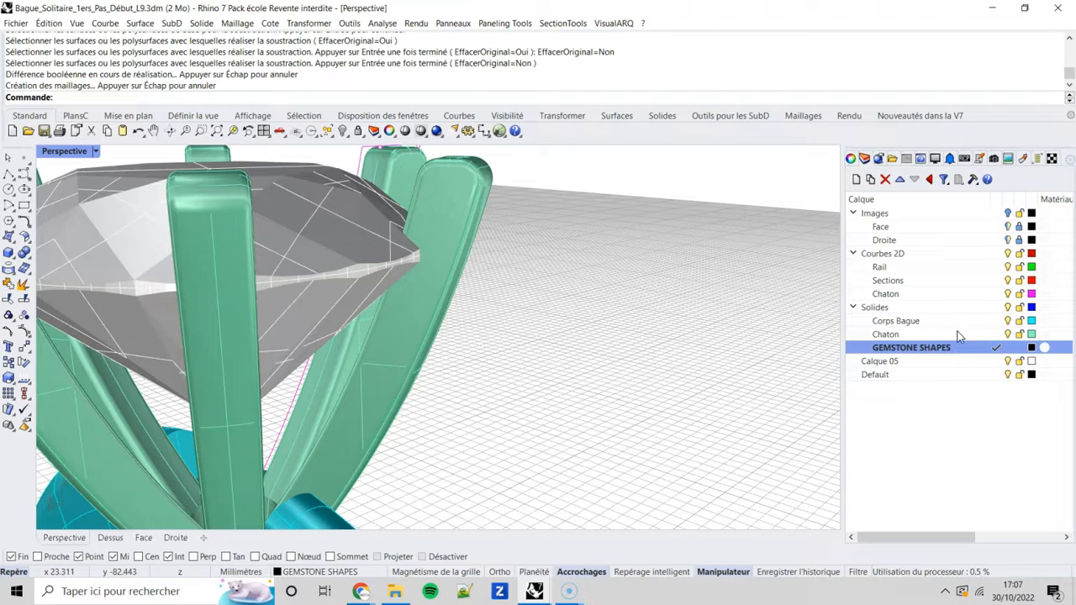
Make Chaton the current layer and hide the GEMSTONE SHAPES layer to inspect the seats cut into the prongs.
click(992, 334)
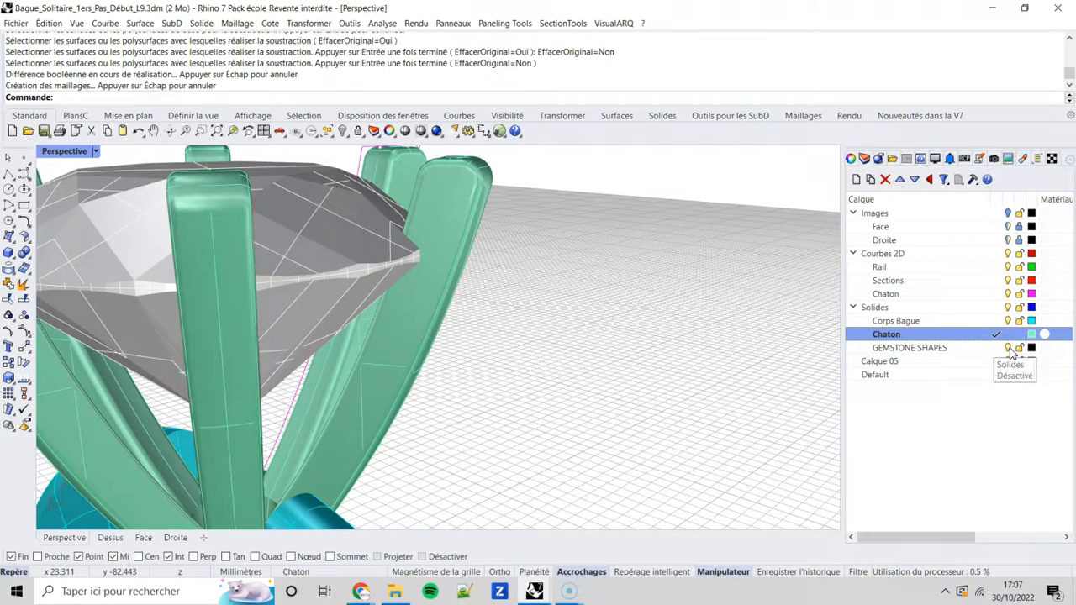
click(1007, 347)
right_drag(538, 362, 370, 265)
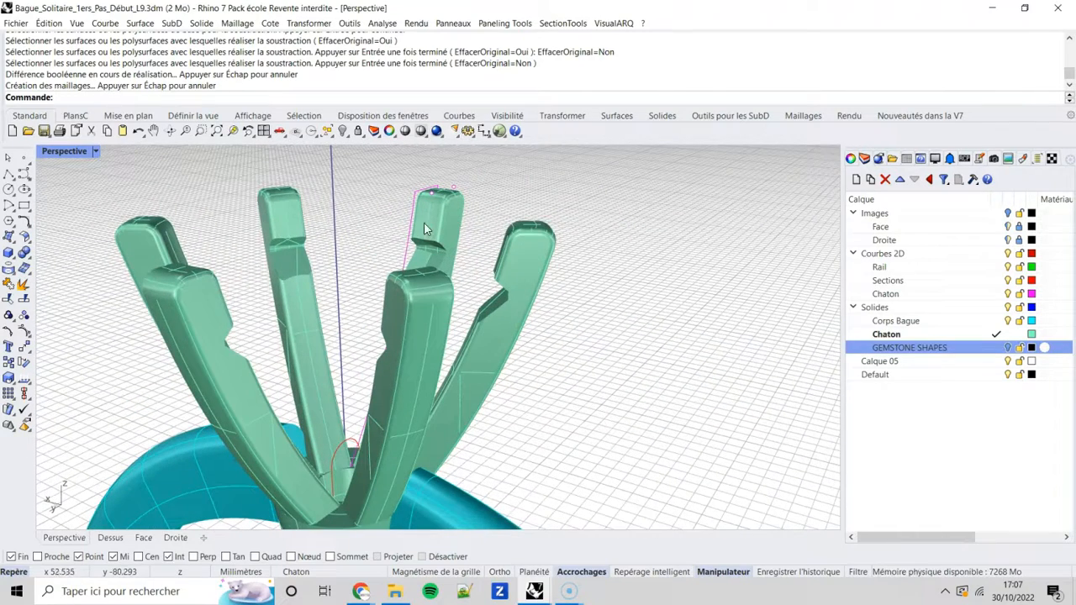
Select the notched prong setting and check its object type in the object properties.
click(529, 259)
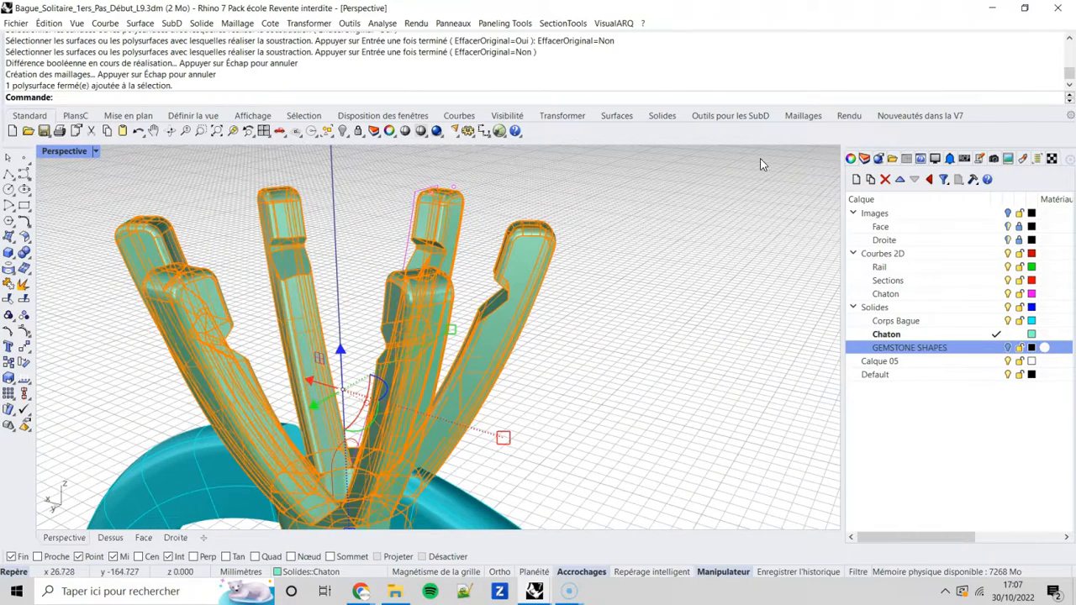
click(851, 159)
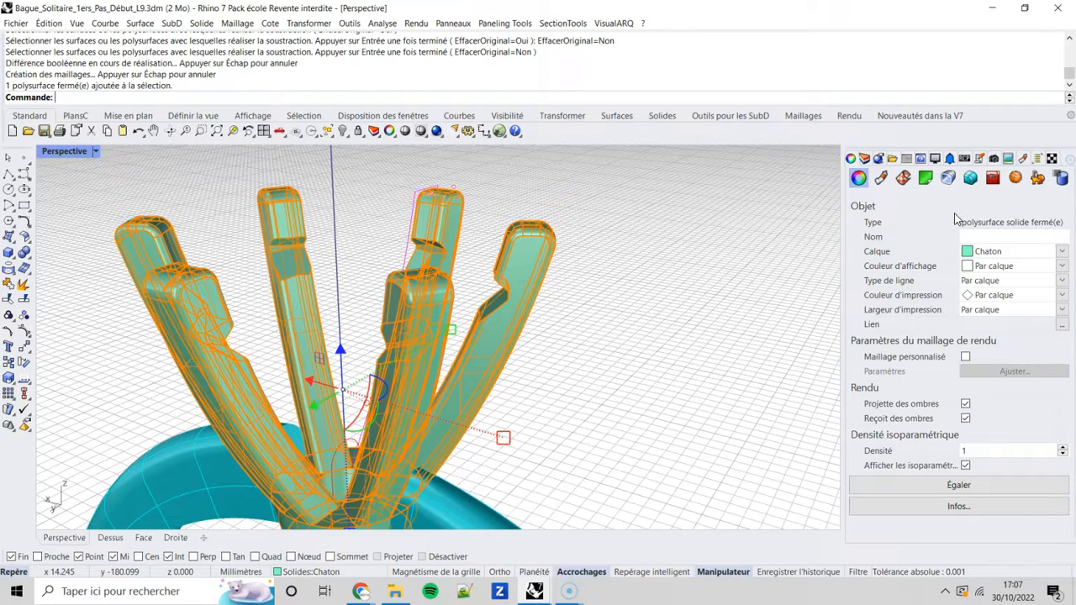
key(alt)
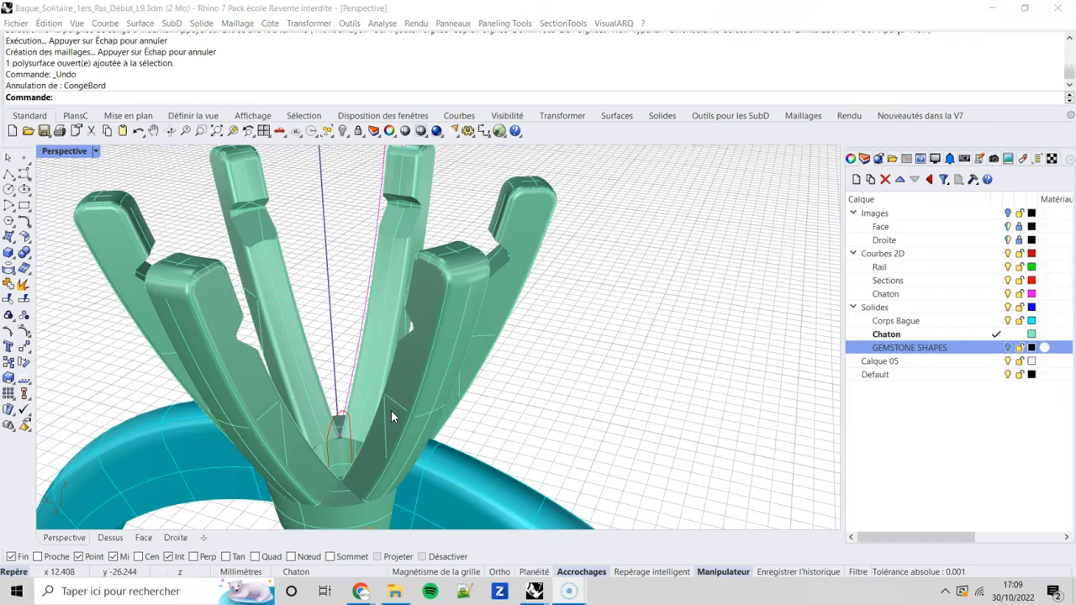